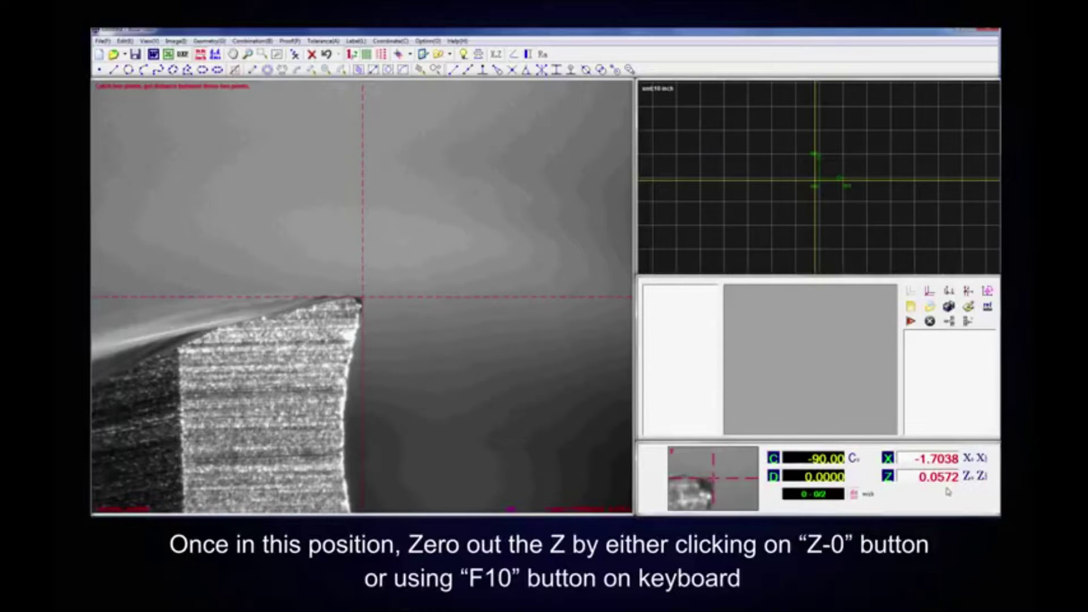
Zero Z at the tooth tip and record a point there (X -1.7038, Z -1.3554).
{"action": "key", "text": "F10"}
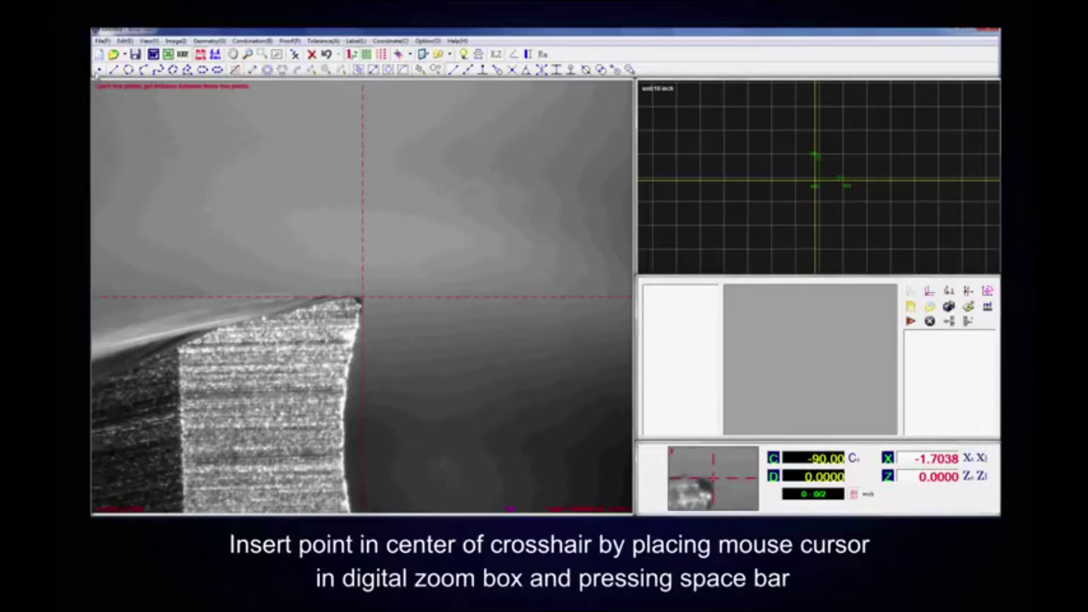
{"action": "left_click", "coordinate": [97, 70]}
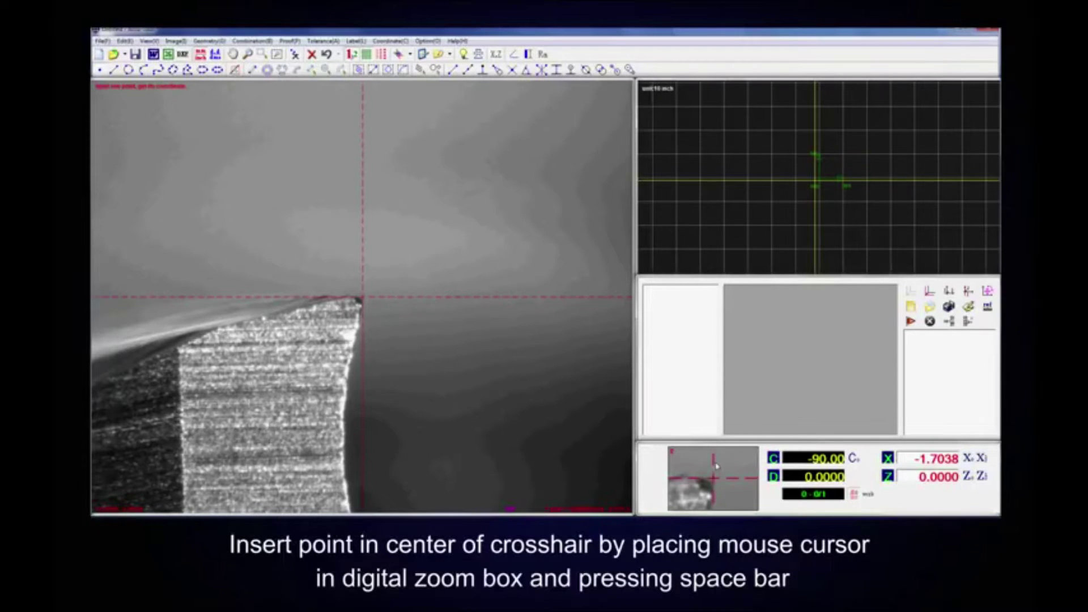
{"action": "key", "text": "space"}
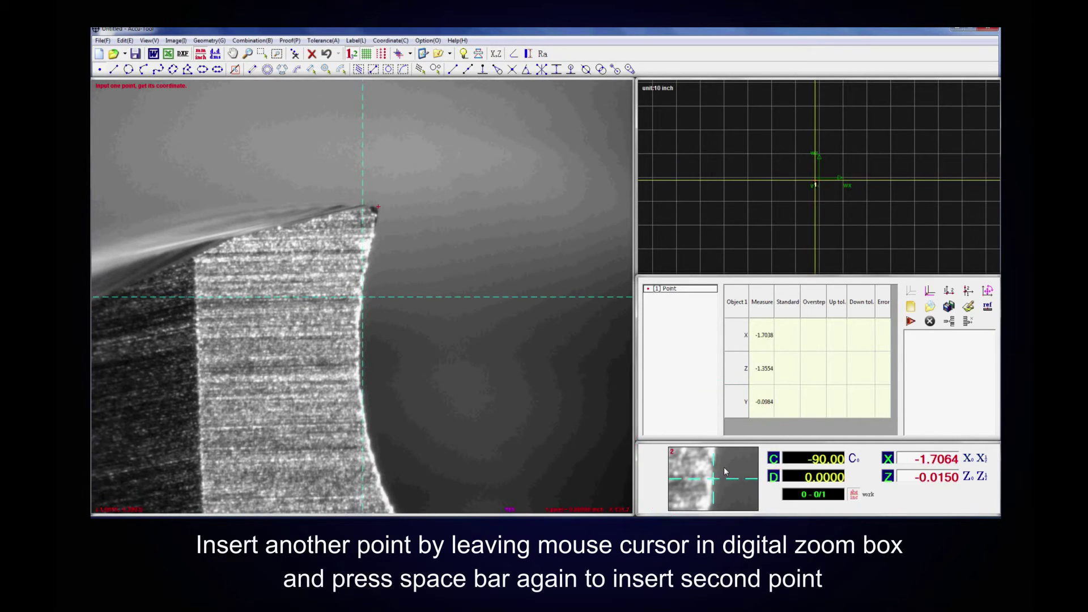
Record a second cutting-edge point at X -1.7064, Z -1.3705, Y -0.0984.
{"action": "key", "text": "space"}
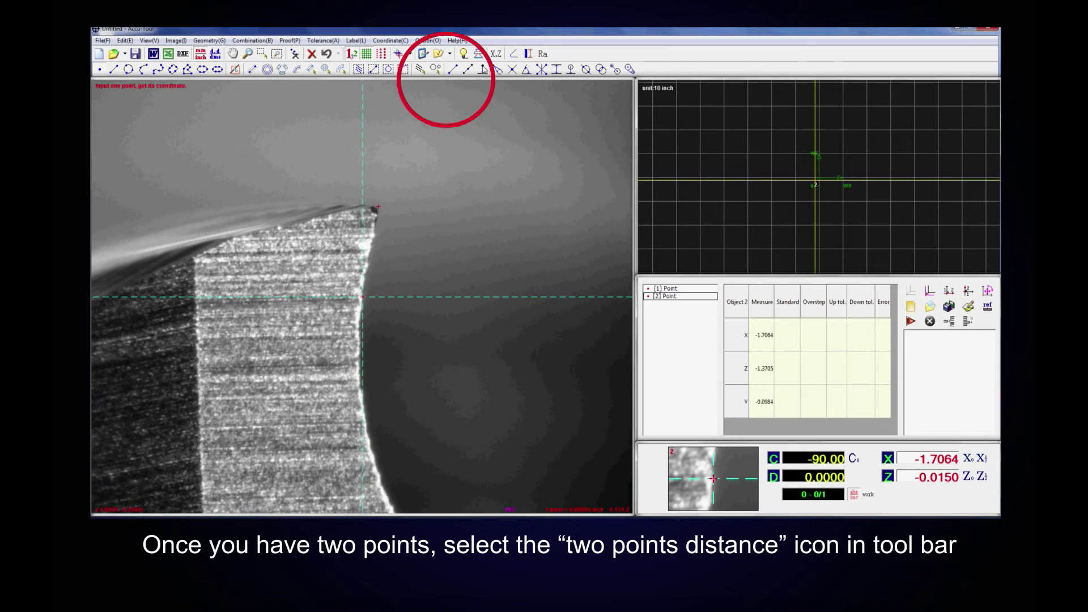
Draw a two-point line from the lower edge point to the tooth-tip point.
{"action": "left_click", "coordinate": [454, 70]}
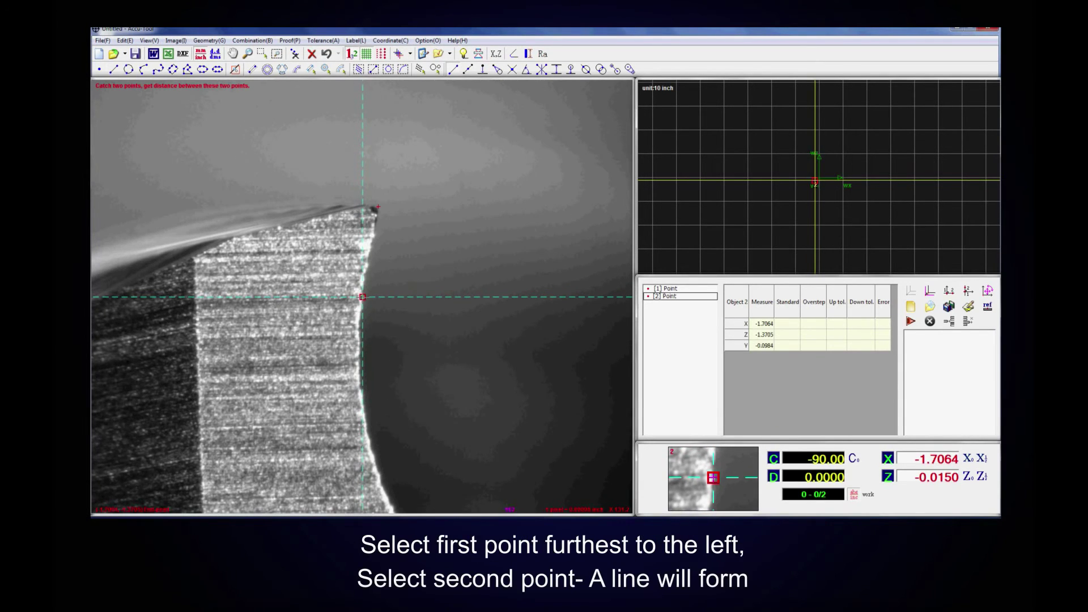
{"action": "left_click", "coordinate": [363, 297]}
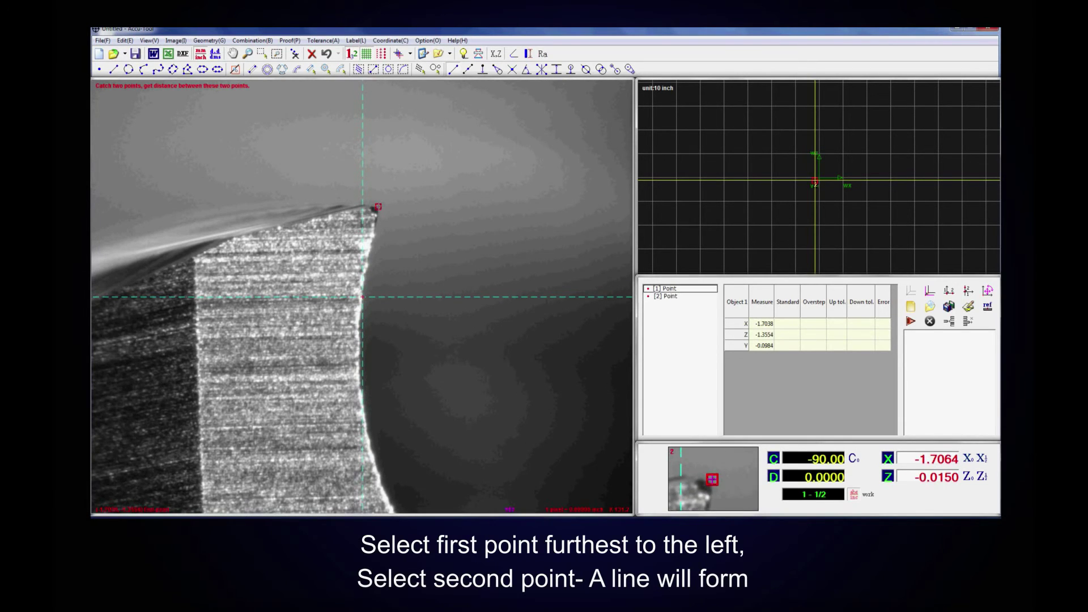
{"action": "left_click", "coordinate": [378, 207]}
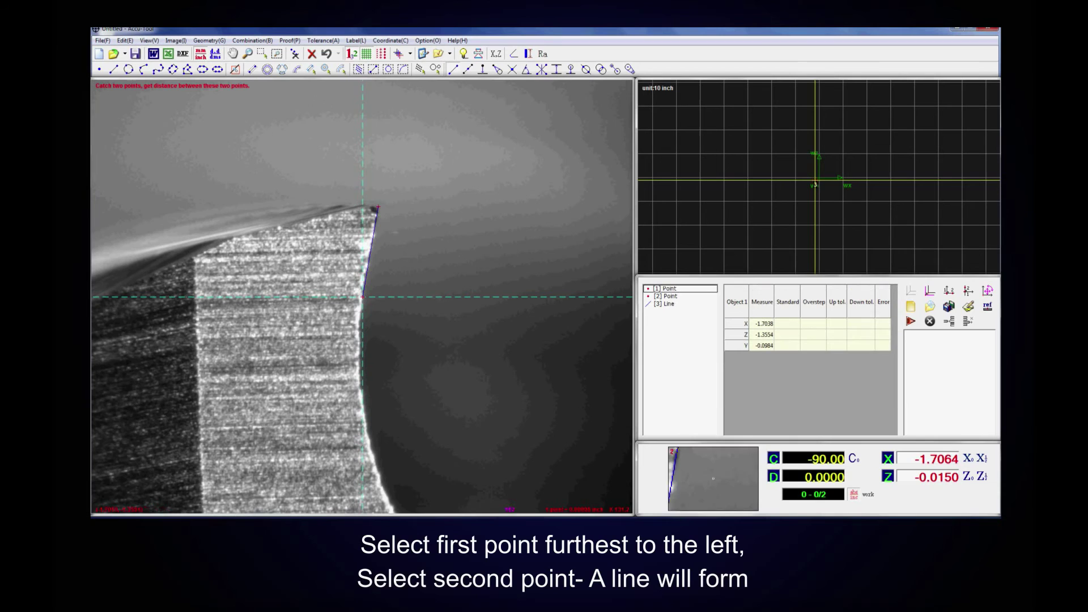
Select [3] Line to display its length 0.0153 and angle 80.1552 degrees.
{"action": "left_click", "coordinate": [659, 305]}
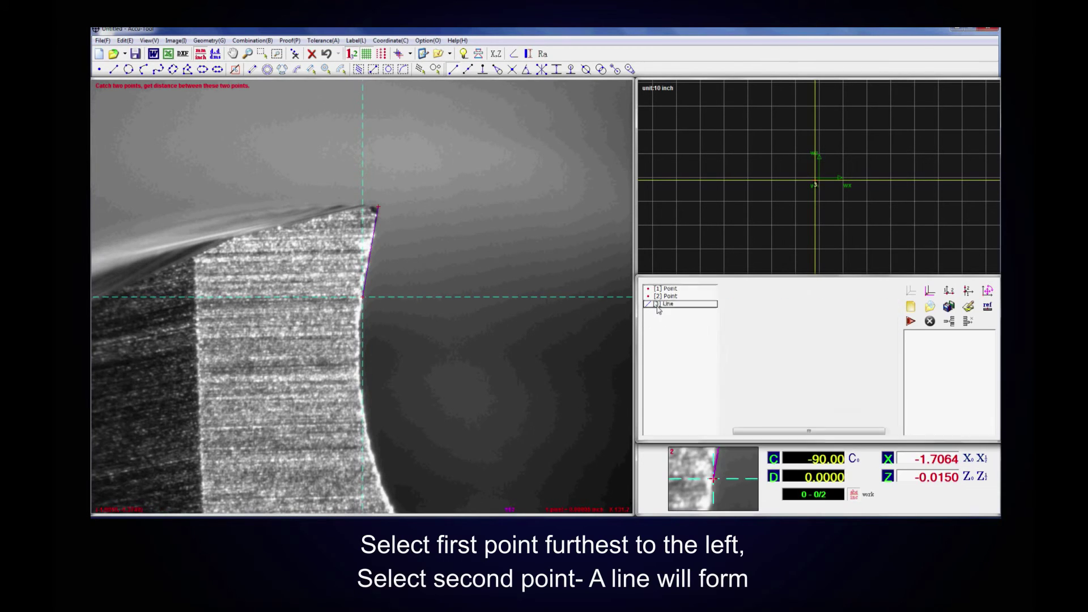